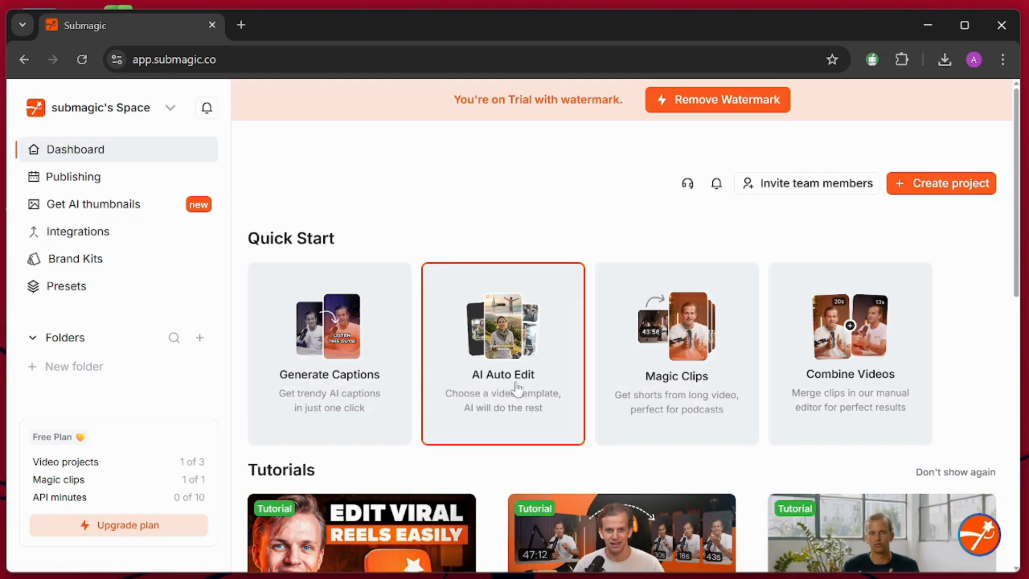
# Start an AI Auto Edit project with the Jack template and continue to the video upload.
pyautogui.click(517, 388)
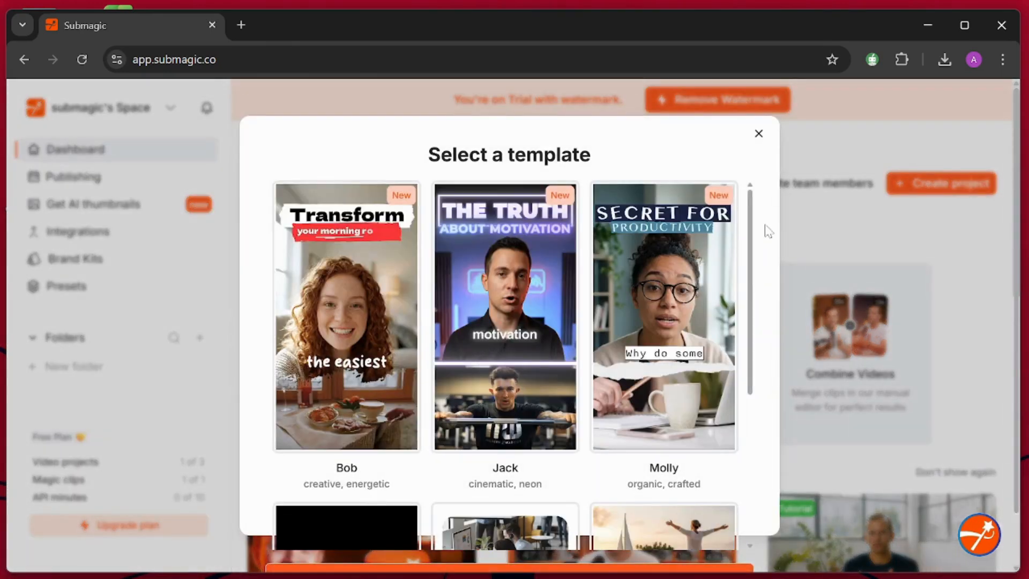
pyautogui.moveTo(749, 219); pyautogui.dragTo(747, 191)
pyautogui.click(511, 315)
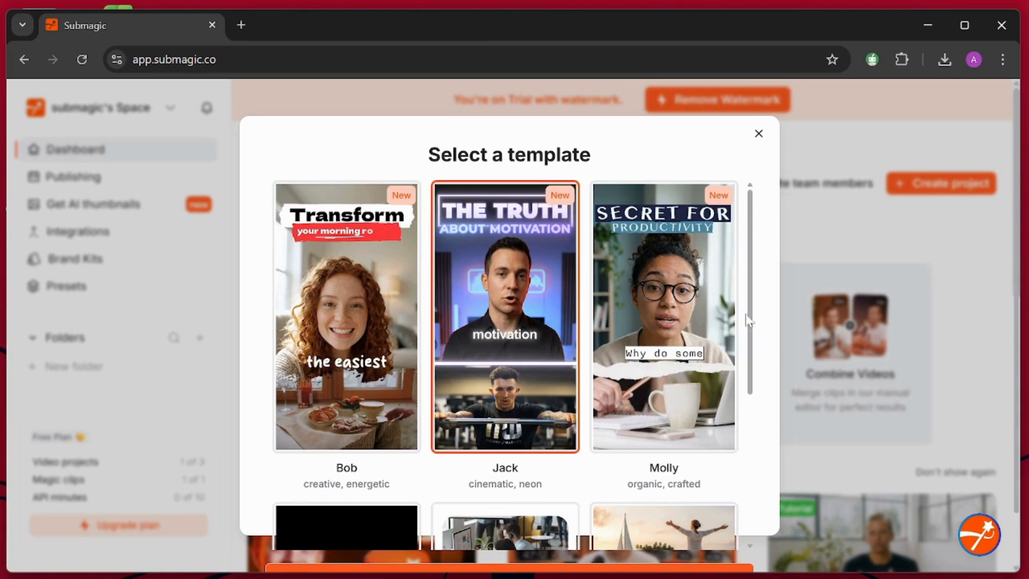
pyautogui.moveTo(750, 302); pyautogui.dragTo(772, 474)
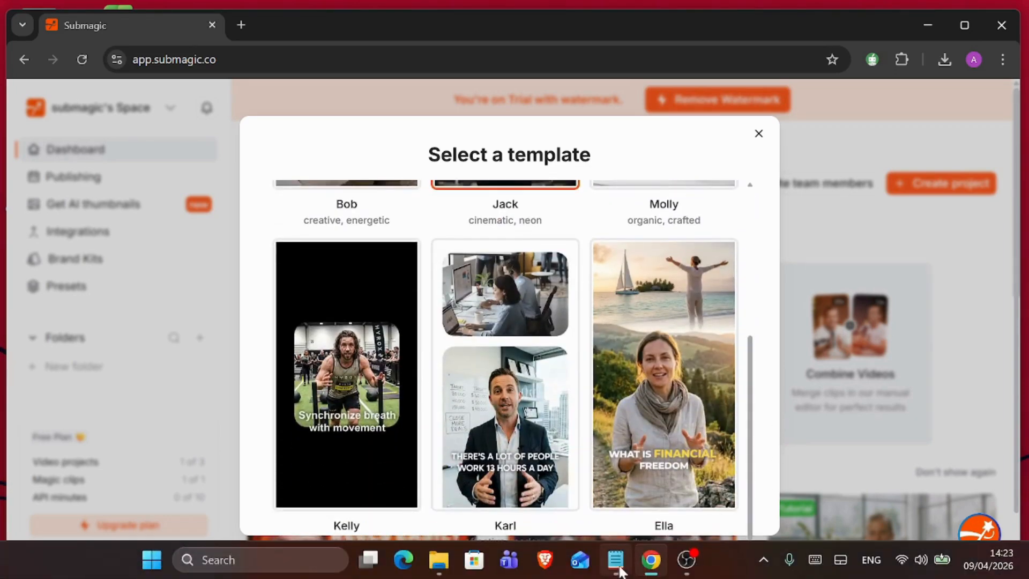
pyautogui.click(605, 568)
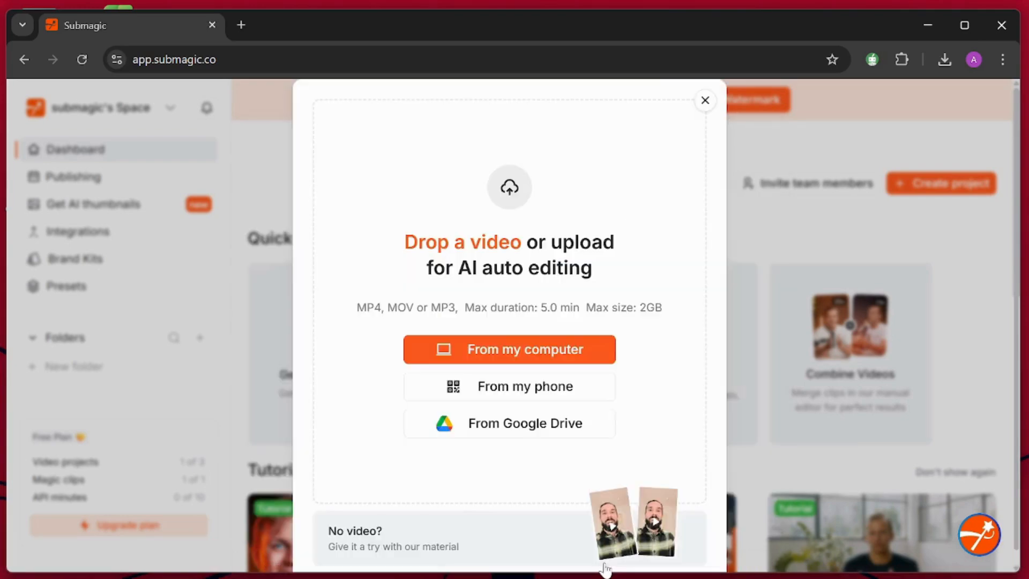
# Upload Untitled design.mp4 from the recent downloads and create the AI Auto Edit video with the Jack template.
pyautogui.click(946, 54)
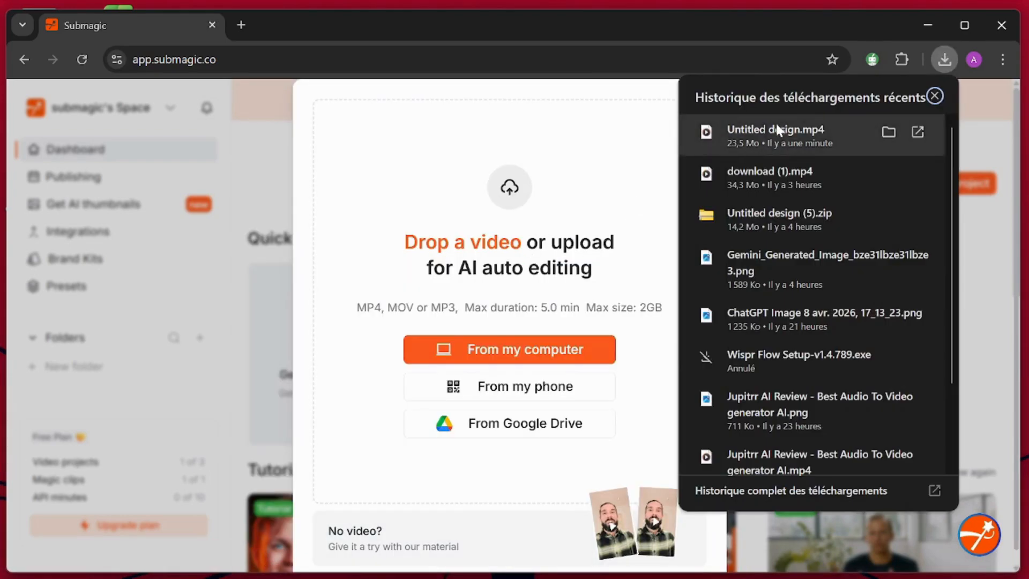
pyautogui.moveTo(776, 128); pyautogui.dragTo(529, 236)
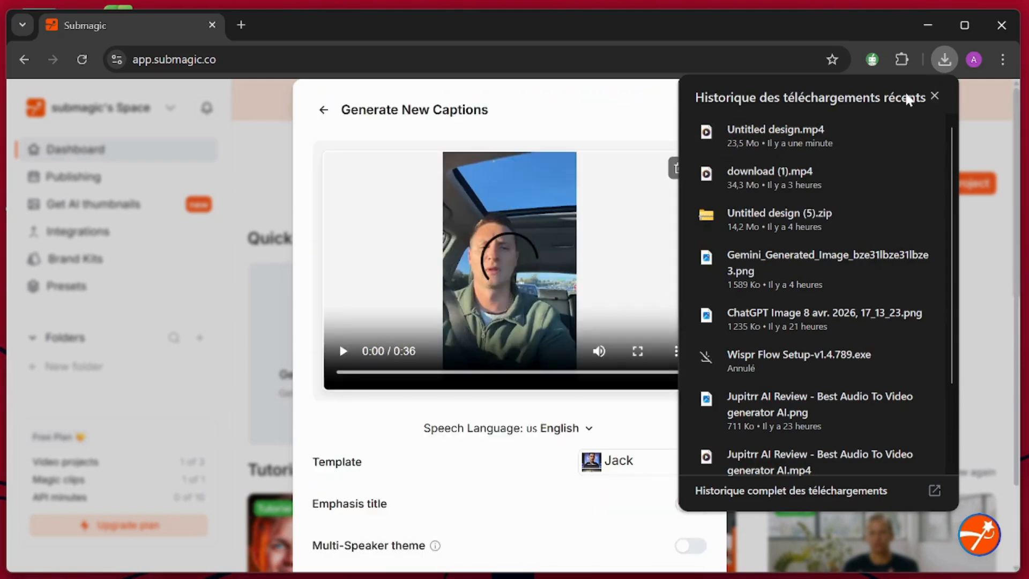
pyautogui.click(935, 96)
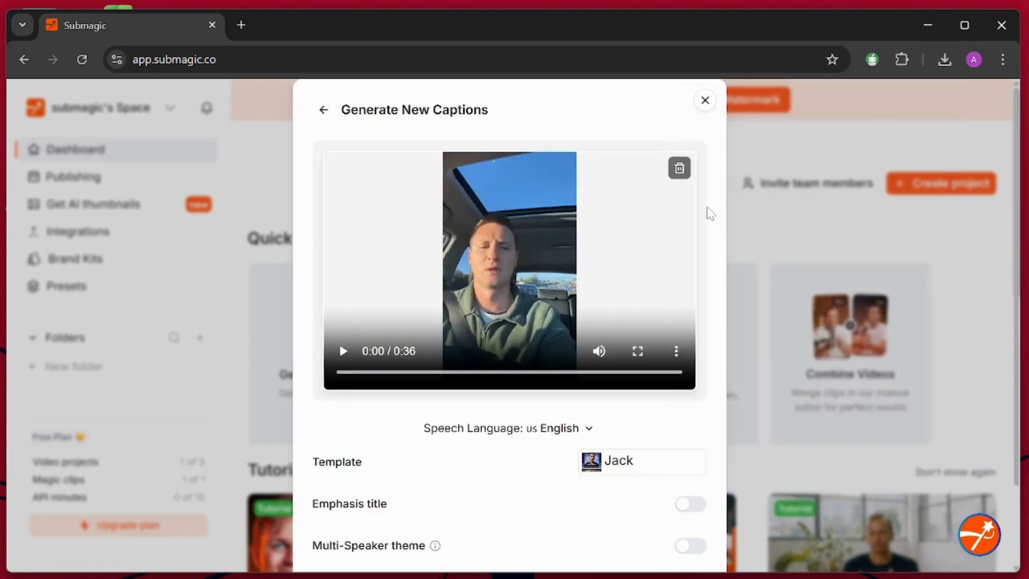
pyautogui.scroll(-2, 709, 219)
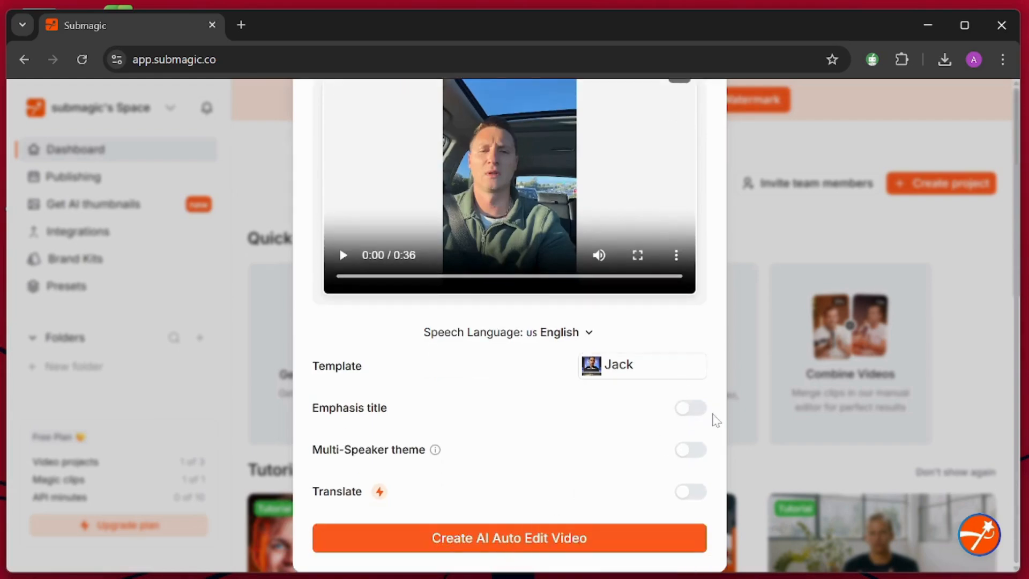
pyautogui.click(548, 539)
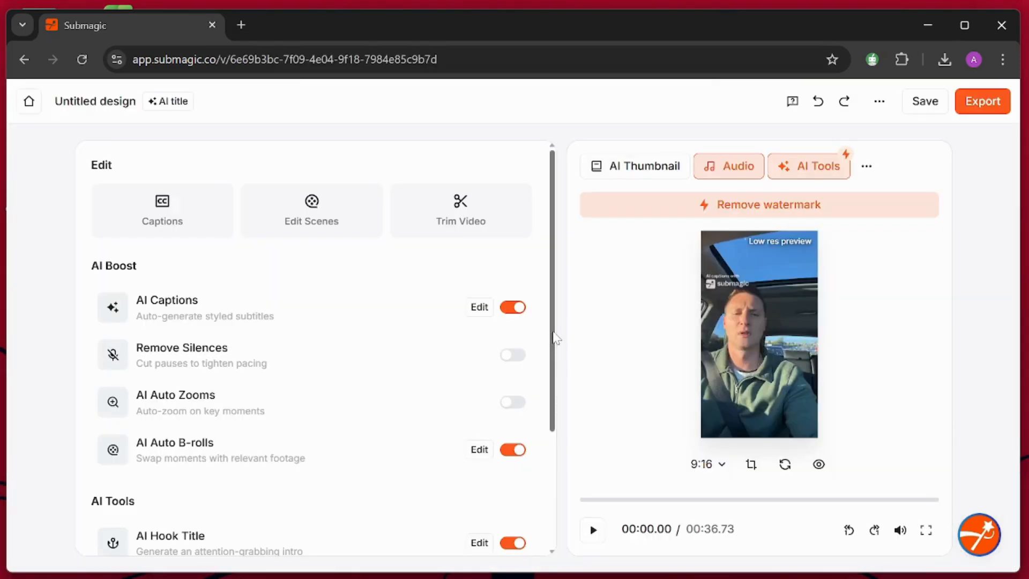
# Turn on AI Auto Zooms for the video and return from the scenes view to the main edit options.
pyautogui.scroll(-1, 554, 337)
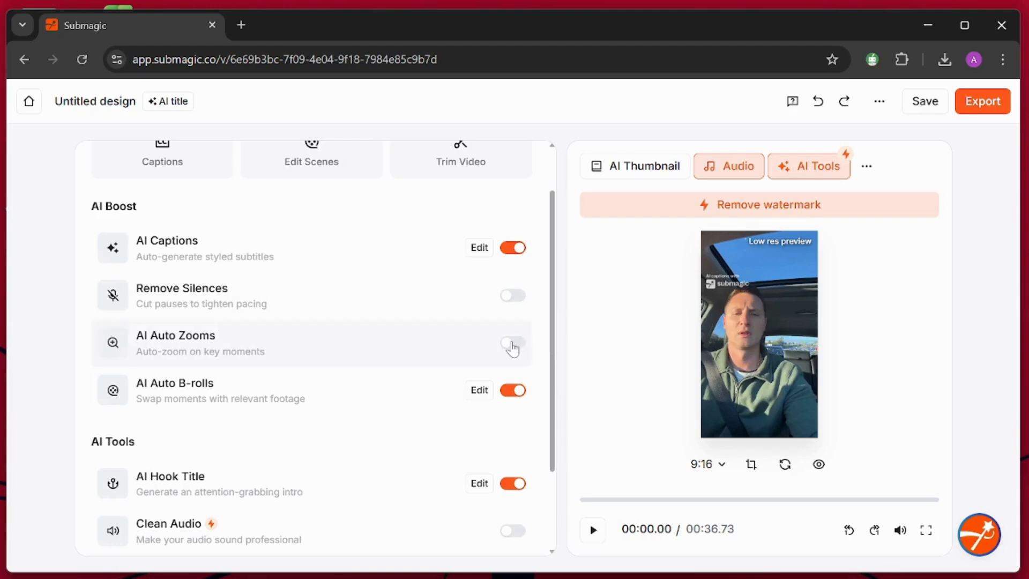
pyautogui.click(513, 344)
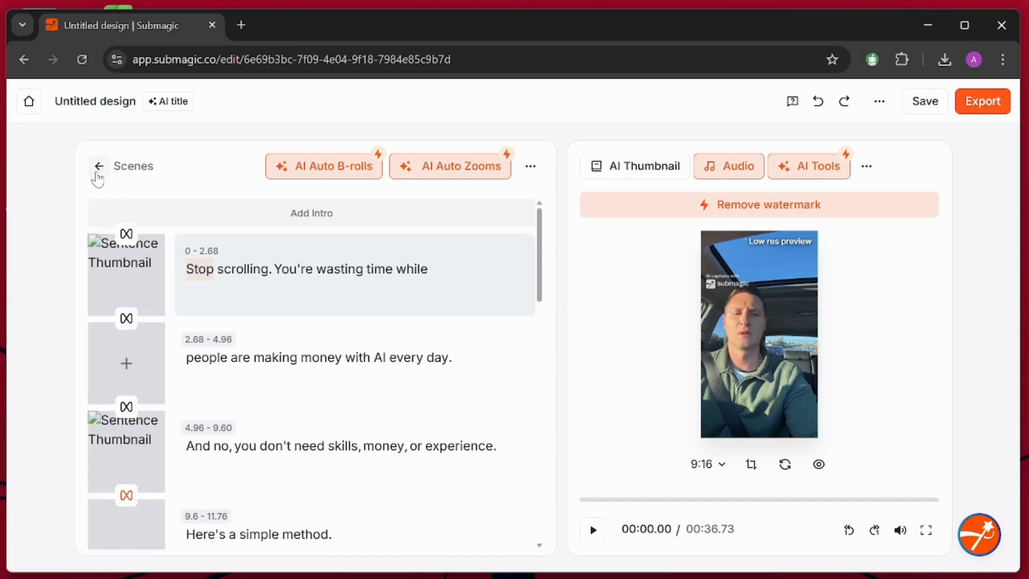
pyautogui.click(99, 166)
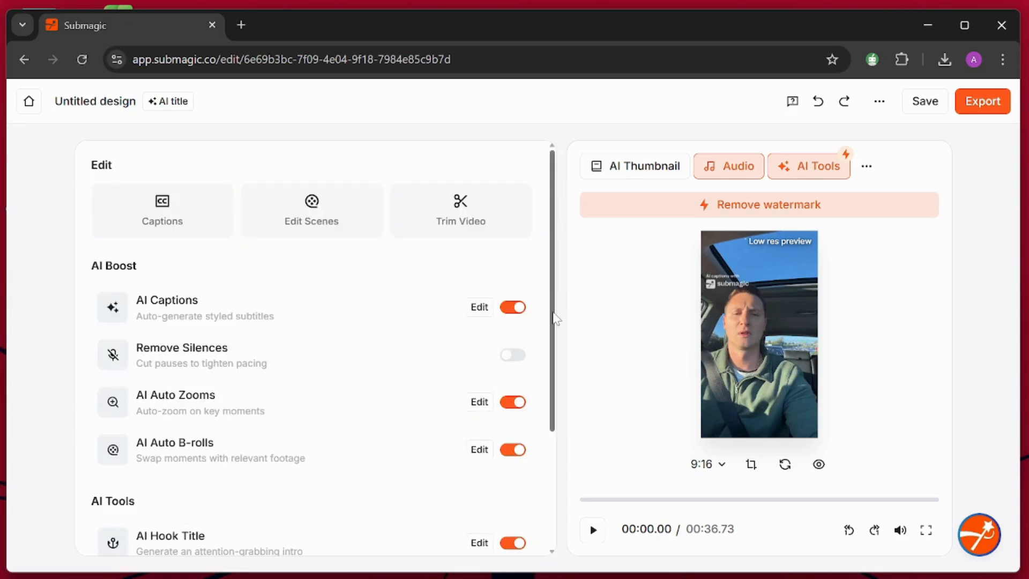
# Try to turn on Clean Audio, and dismiss the Pro Plan upgrade offer.
pyautogui.moveTo(555, 319); pyautogui.dragTo(555, 432)
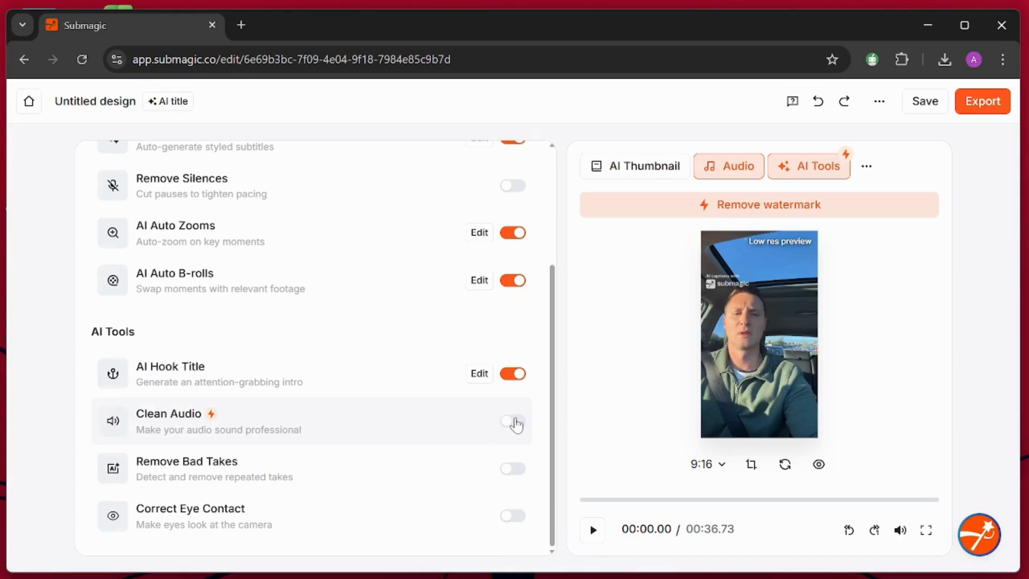
pyautogui.click(515, 422)
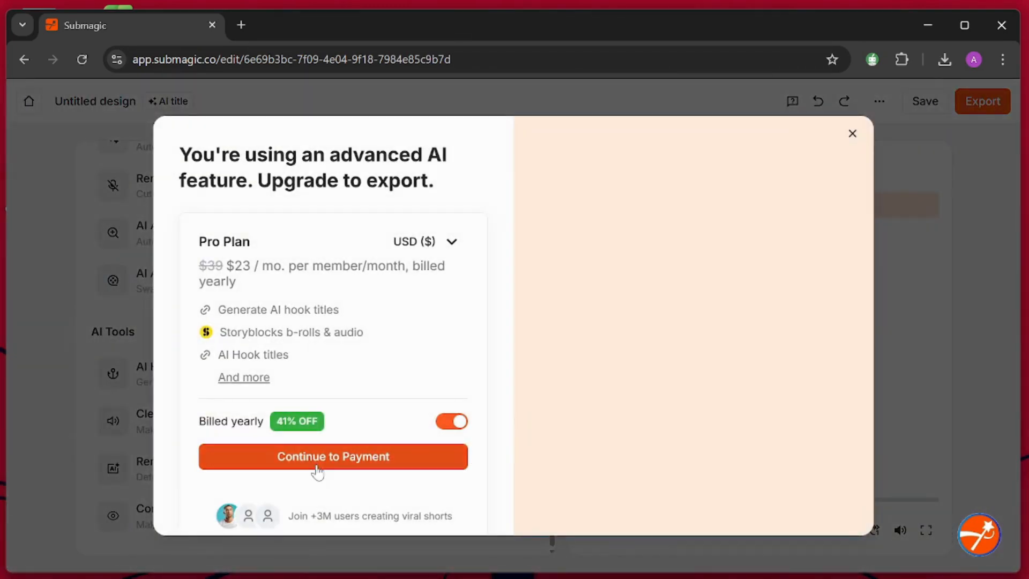
pyautogui.click(92, 363)
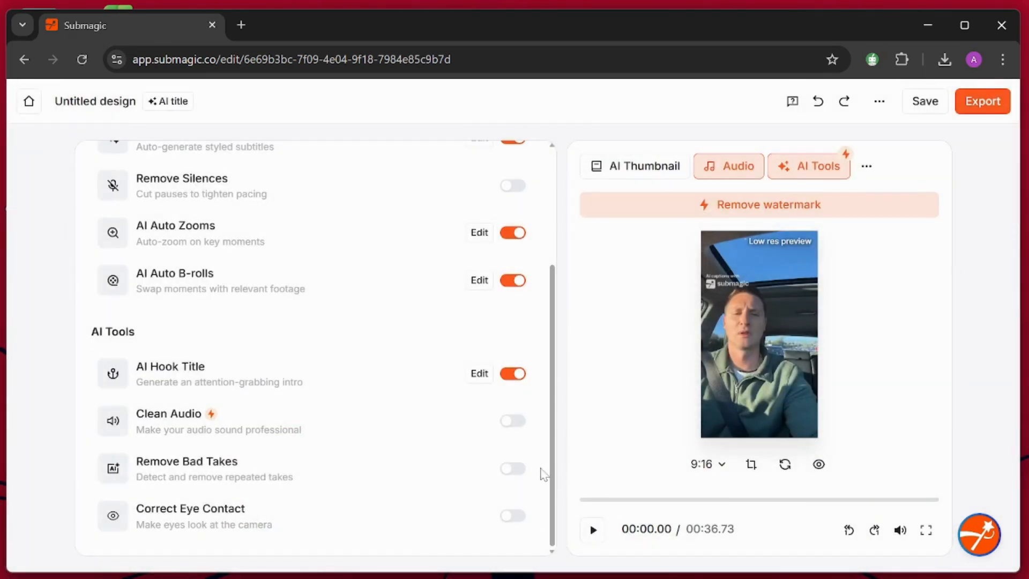
# Turn on Remove Bad Takes and Correct Eye Contact among the AI tools.
pyautogui.click(516, 470)
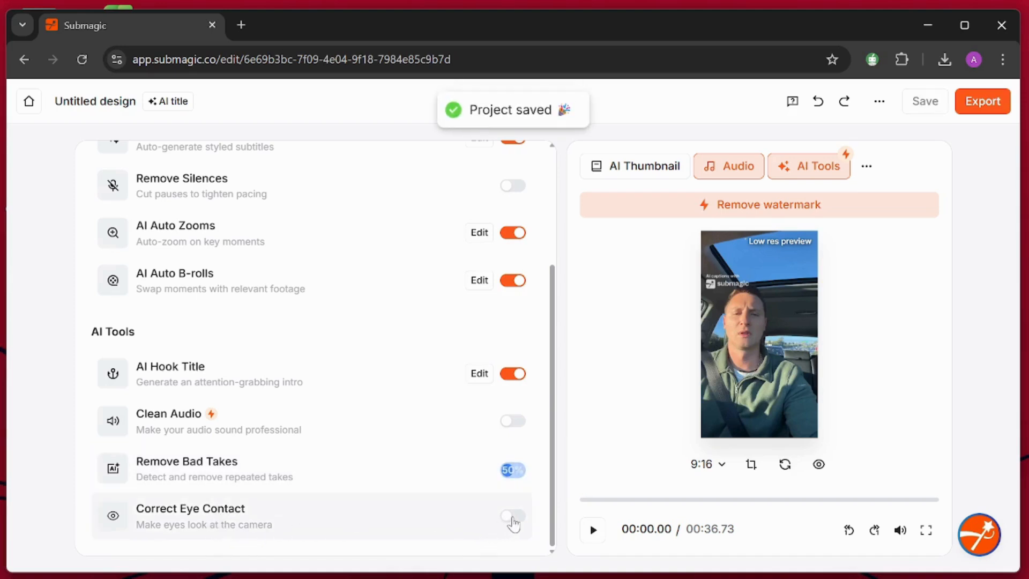
pyautogui.click(512, 518)
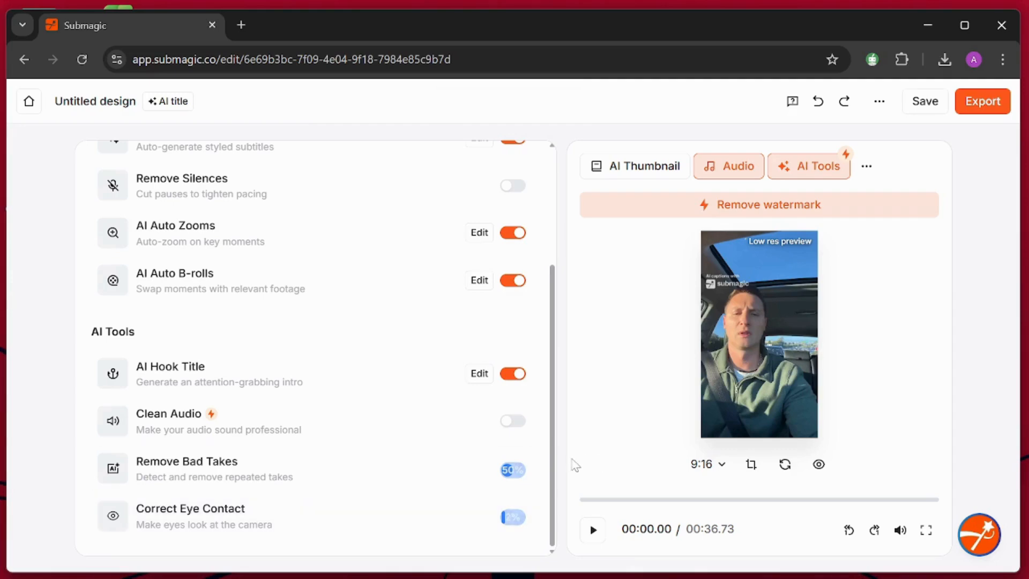
# Play the edited video preview to check its captions, zooms and hook title, and stop playback.
pyautogui.moveTo(551, 469); pyautogui.dragTo(564, 272)
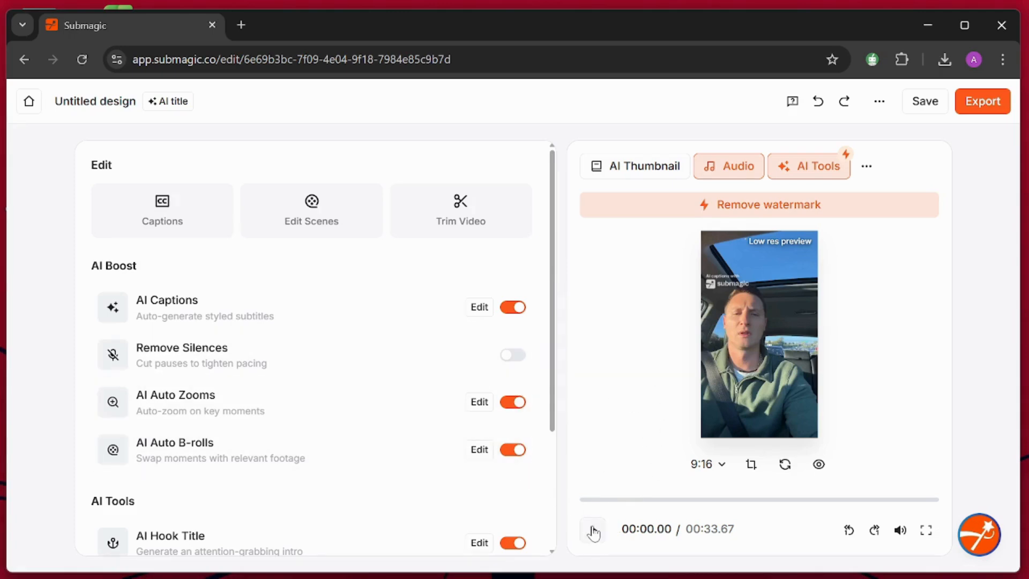
pyautogui.click(593, 533)
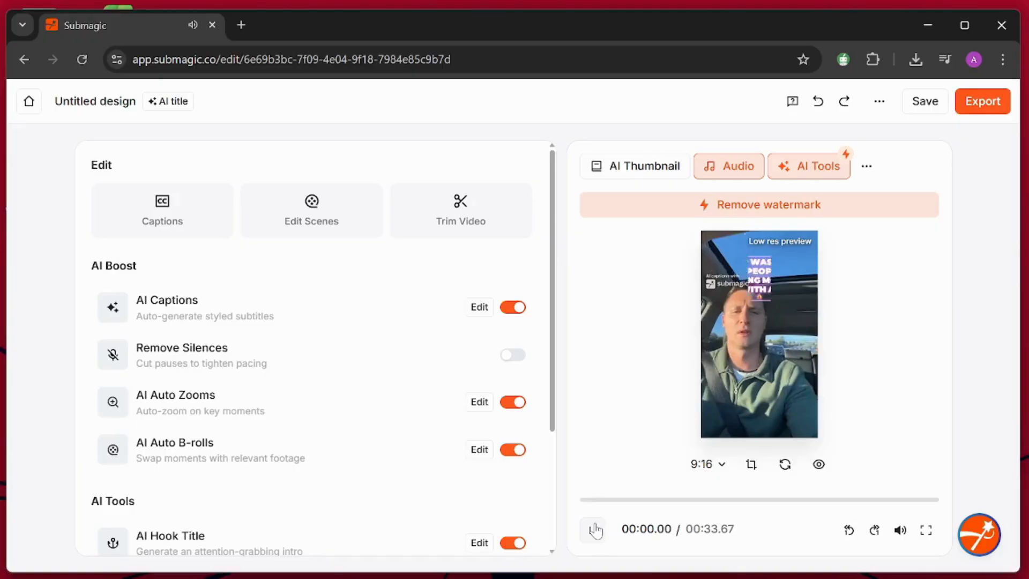
pyautogui.click(595, 531)
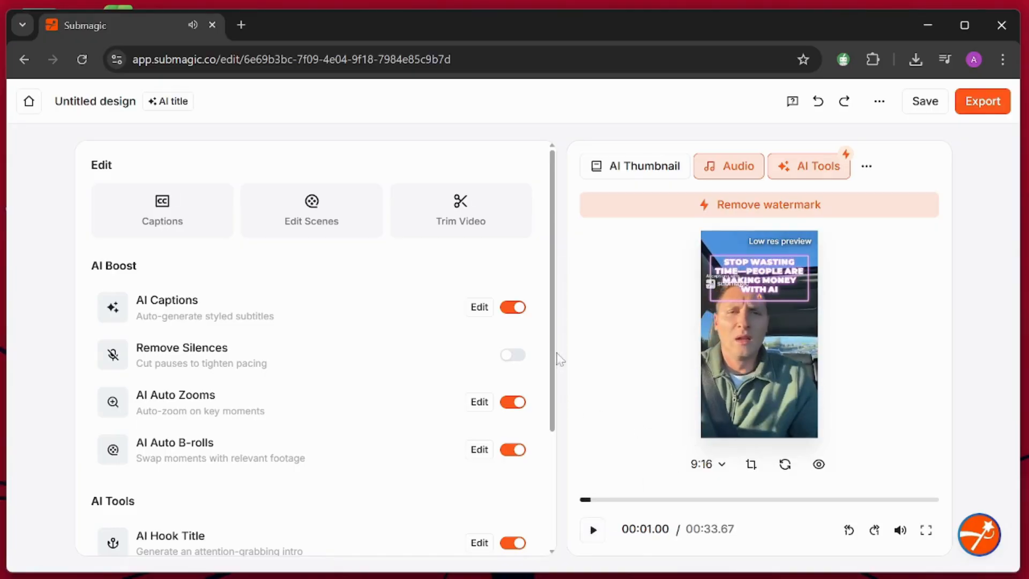
# Review the audio options for the video's background music, including volume, start point and fade, and close them.
pyautogui.scroll(-2, 559, 358)
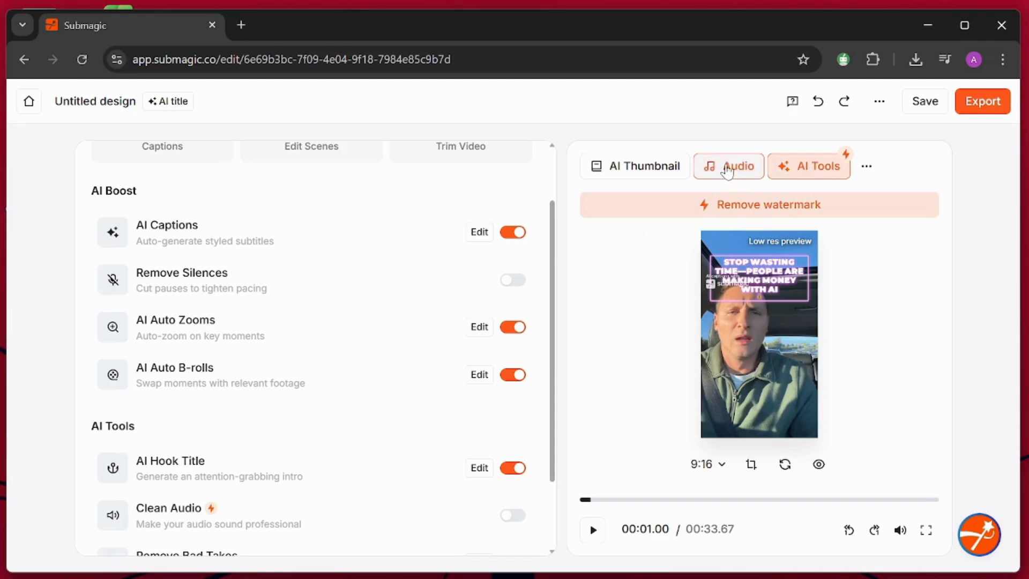
pyautogui.click(728, 171)
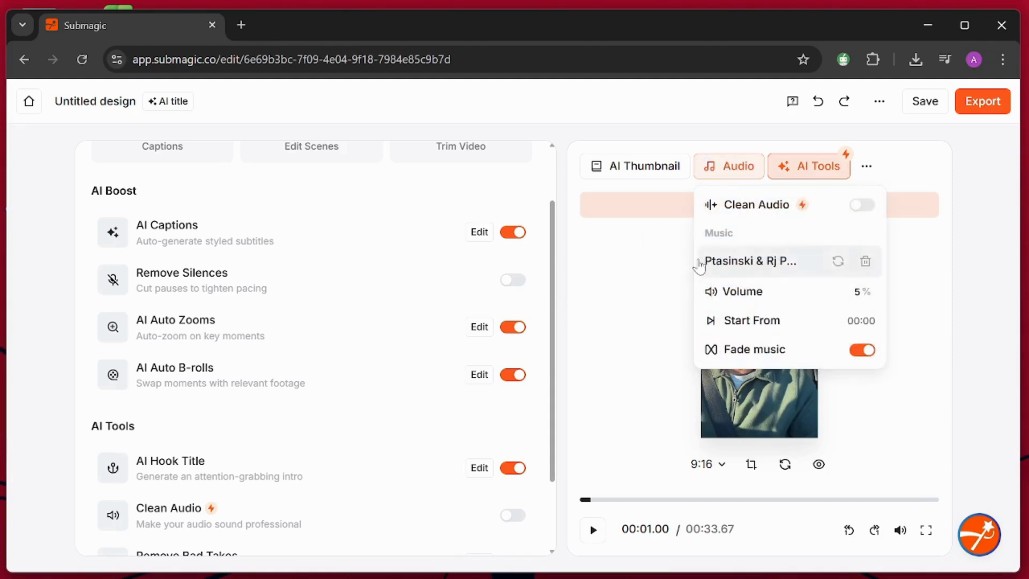
pyautogui.click(651, 195)
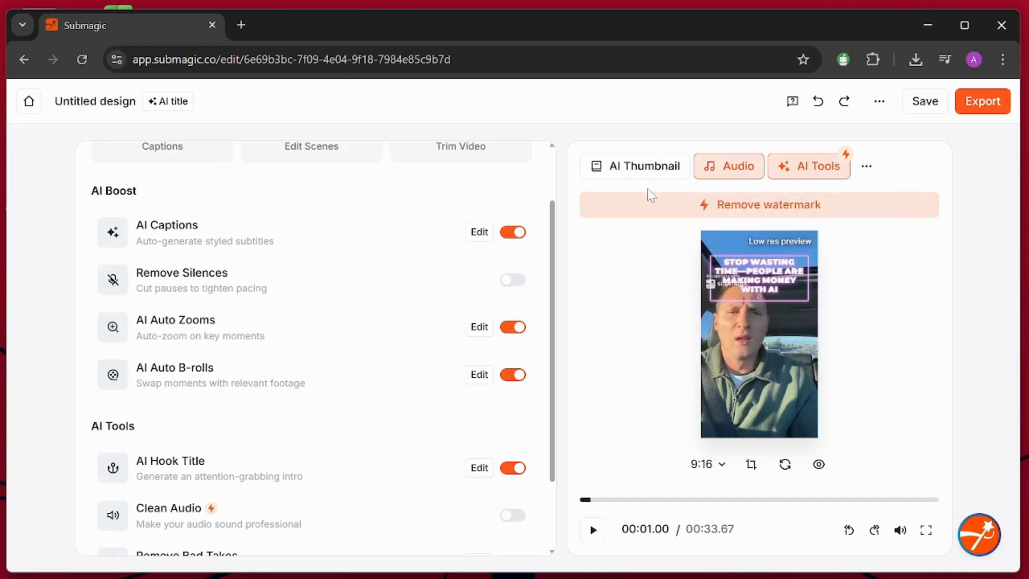
# Open the AI thumbnail generator from the project and look through its Instagram/TikTok templates.
pyautogui.click(621, 170)
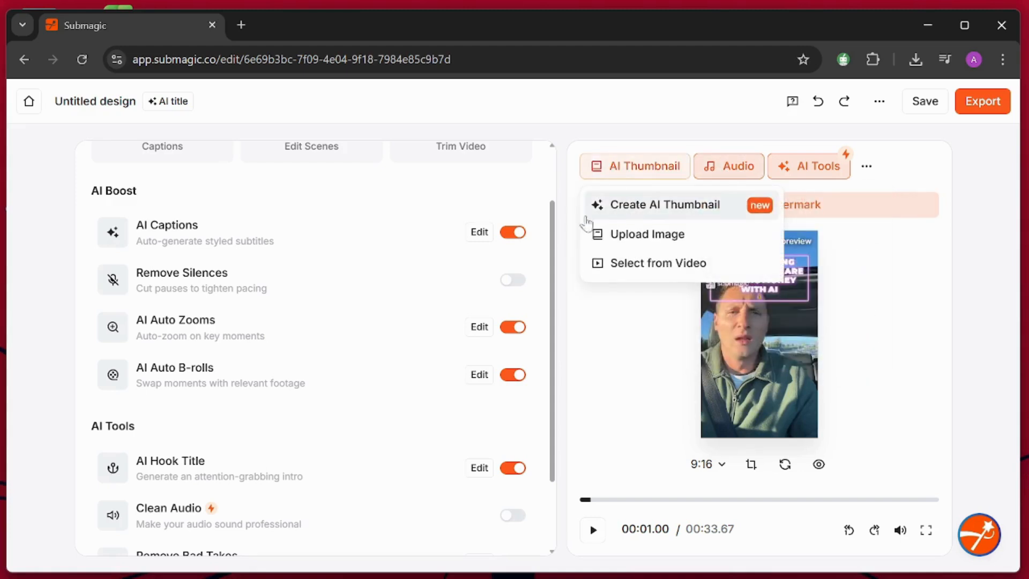
pyautogui.click(652, 207)
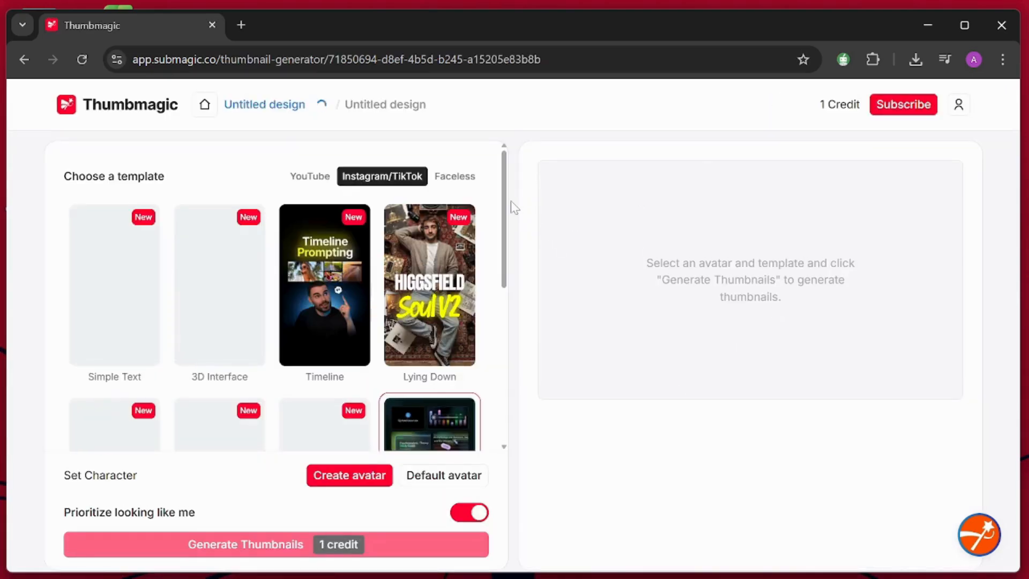
pyautogui.moveTo(504, 210); pyautogui.dragTo(503, 238)
pyautogui.scroll(-4, 494, 403)
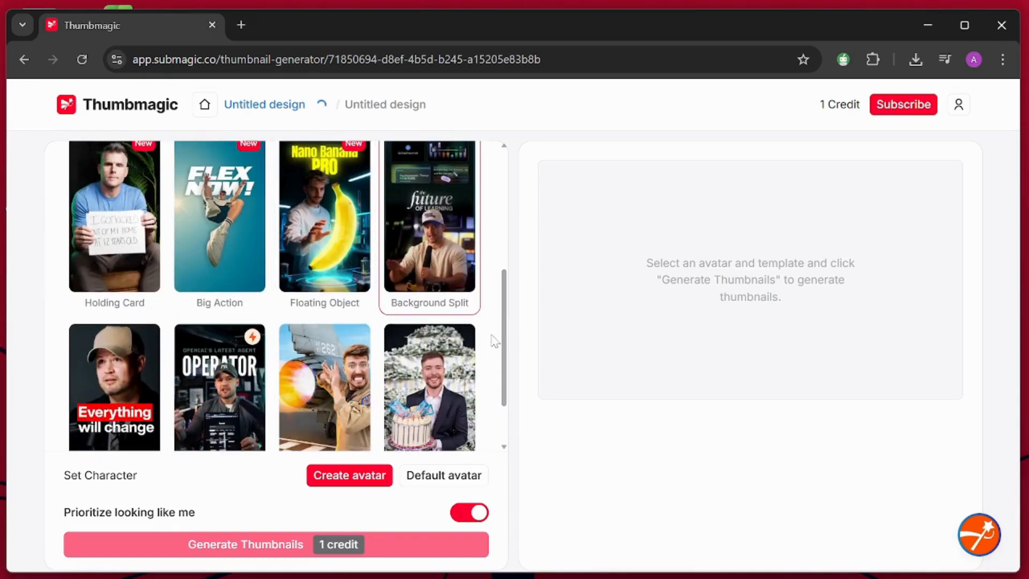
pyautogui.scroll(-2, 498, 386)
pyautogui.scroll(10, 493, 403)
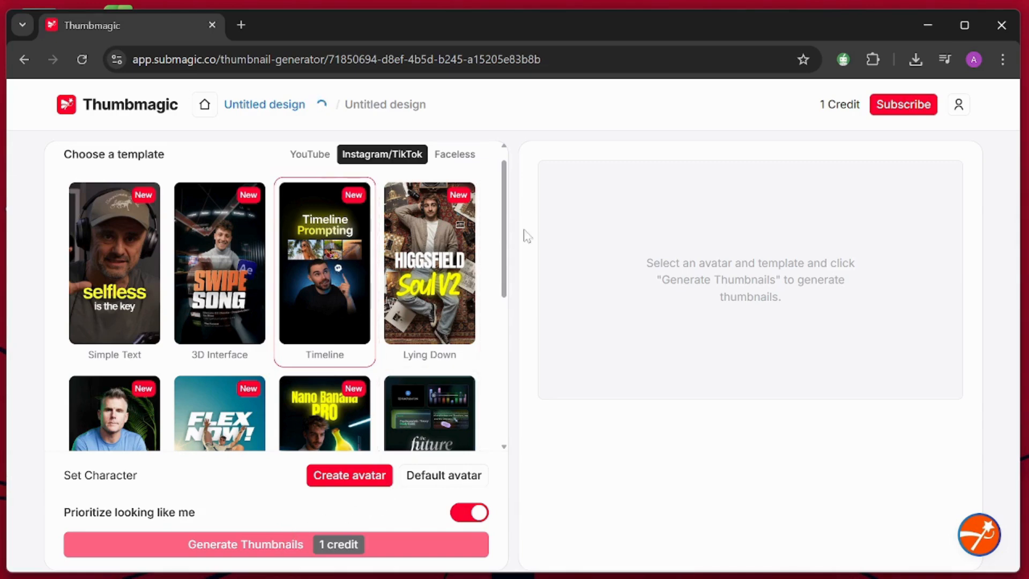
pyautogui.scroll(-10, 507, 236)
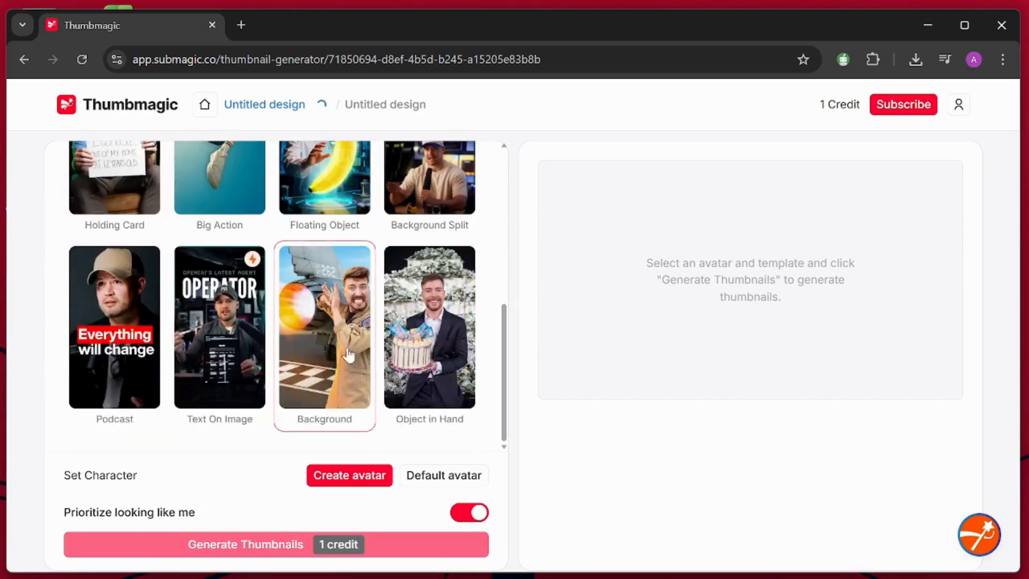
# Return to the video editor and open the export settings to view quality, FPS and type.
pyautogui.click(24, 59)
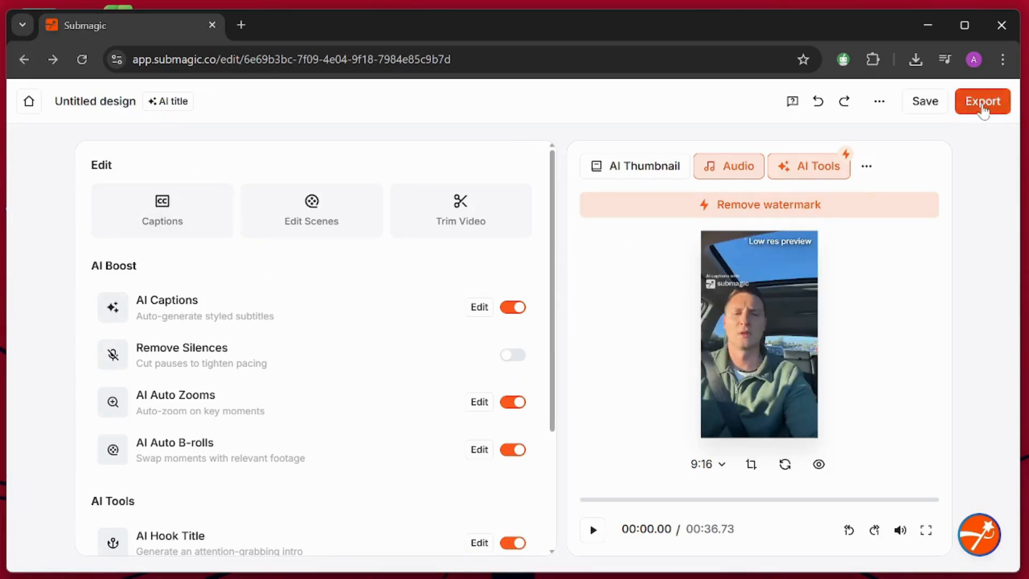
pyautogui.click(983, 102)
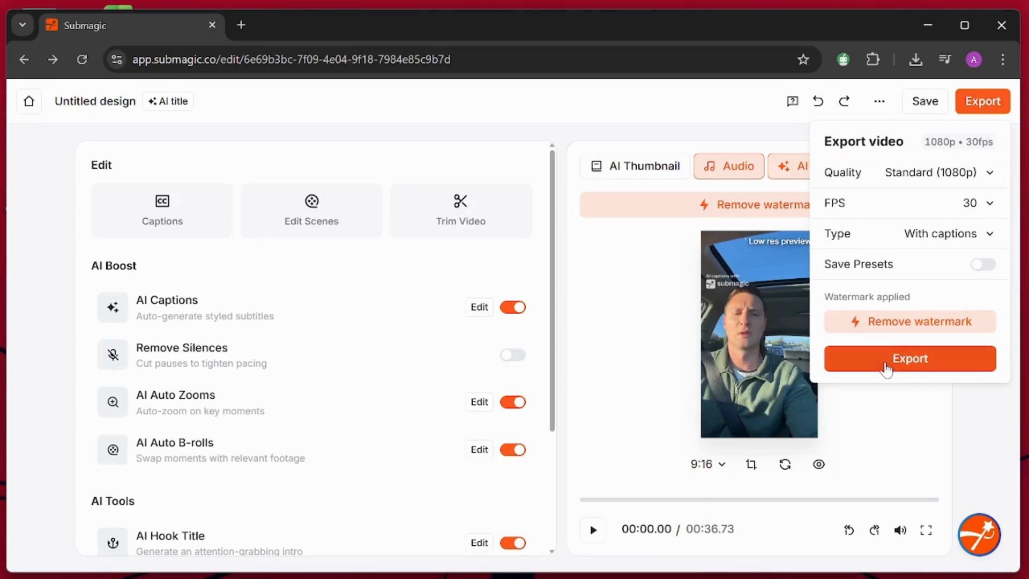
# Open submagic.co in a new browser tab and go to its pricing page.
pyautogui.click(242, 25)
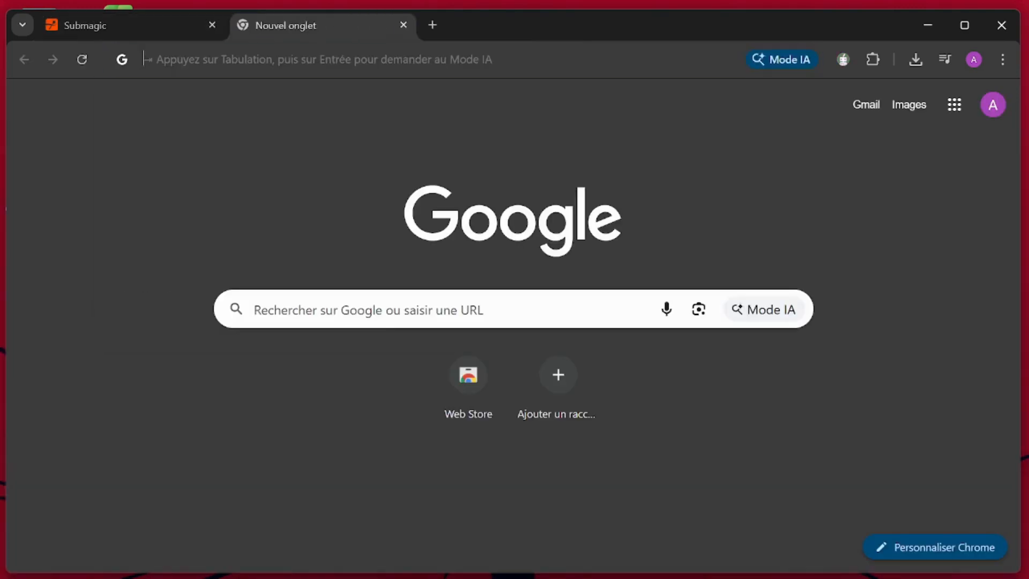
pyautogui.write('su')
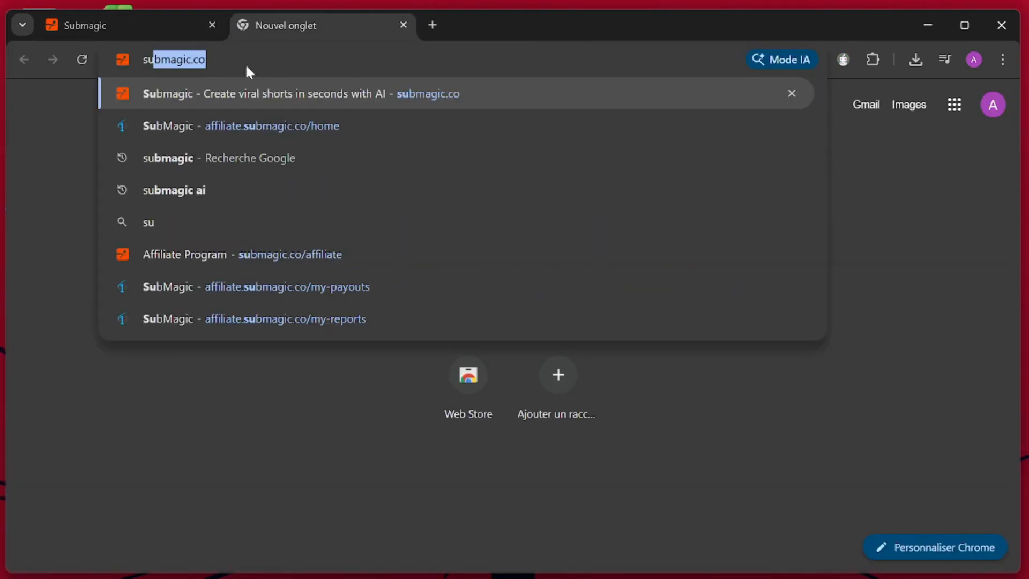
pyautogui.press('Return')
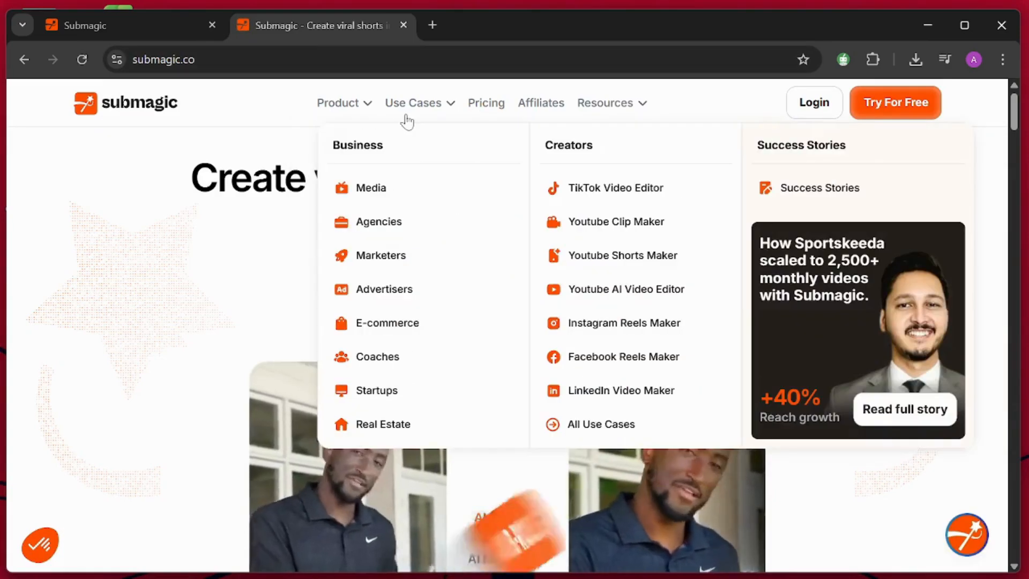
pyautogui.click(498, 104)
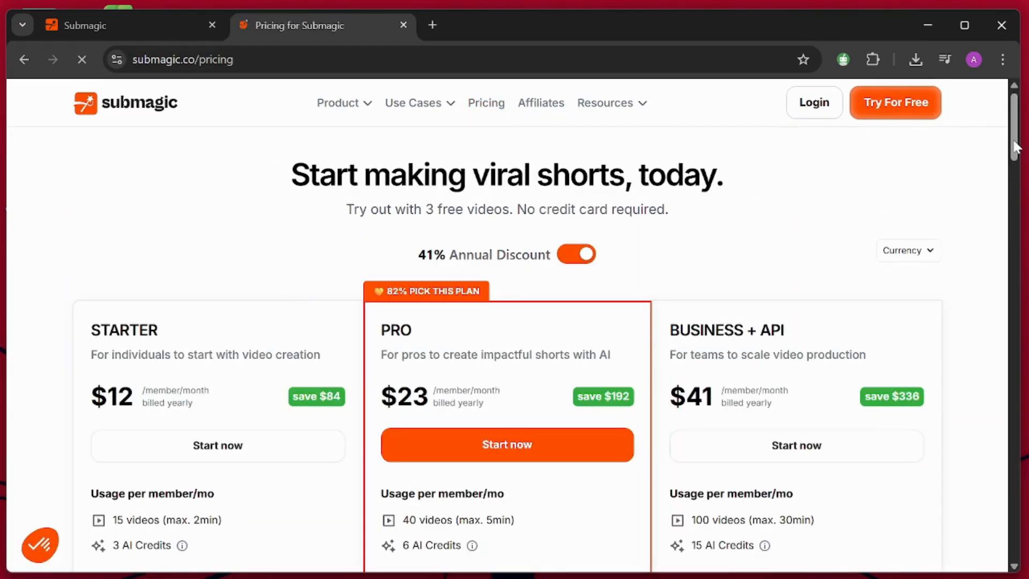
# Compare the prices, monthly usage and included features of the Starter, Pro and Business + API plans.
pyautogui.moveTo(1016, 147); pyautogui.dragTo(1016, 168)
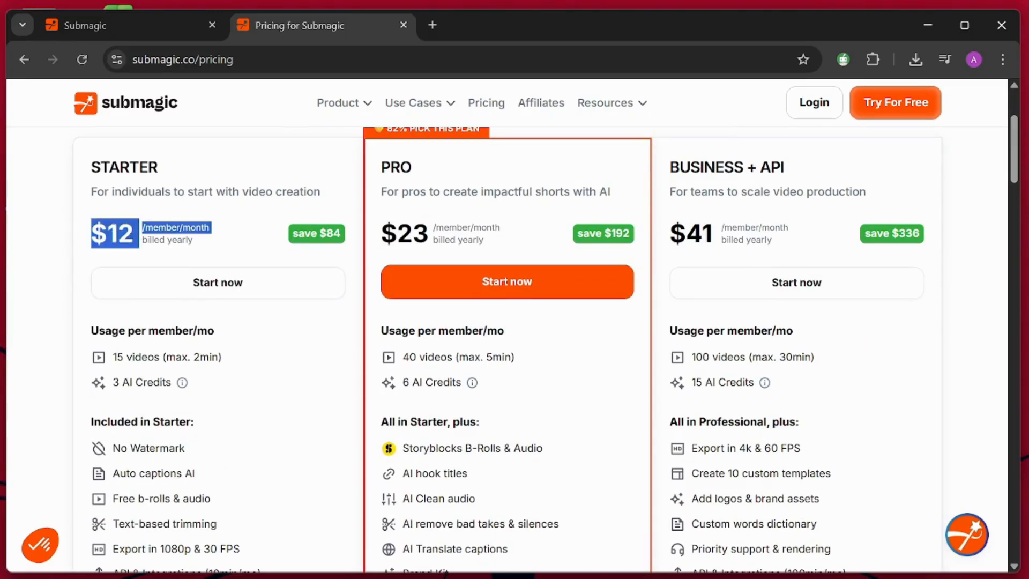
pyautogui.click(236, 245)
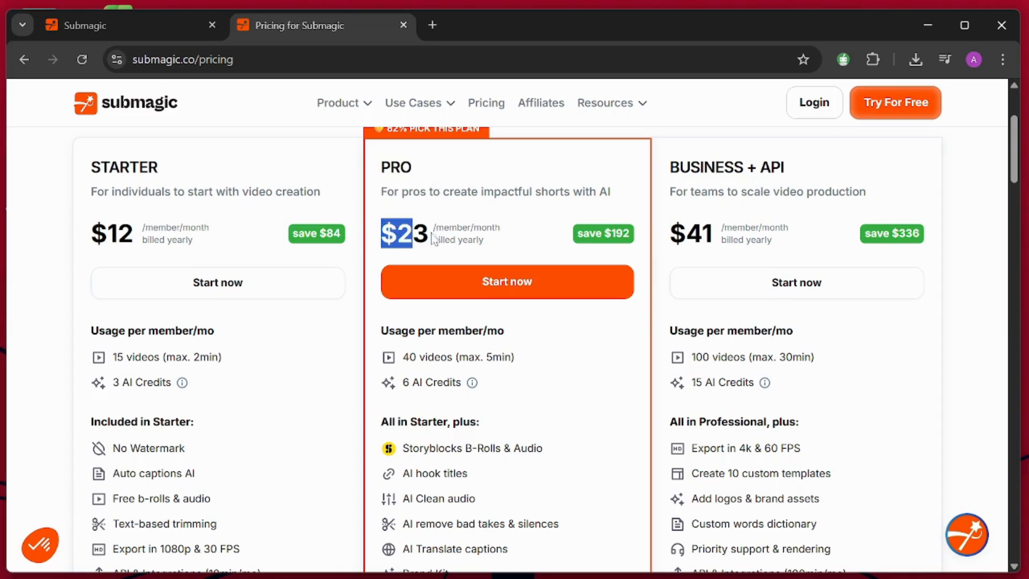
pyautogui.moveTo(433, 240); pyautogui.dragTo(548, 263)
pyautogui.click(541, 249)
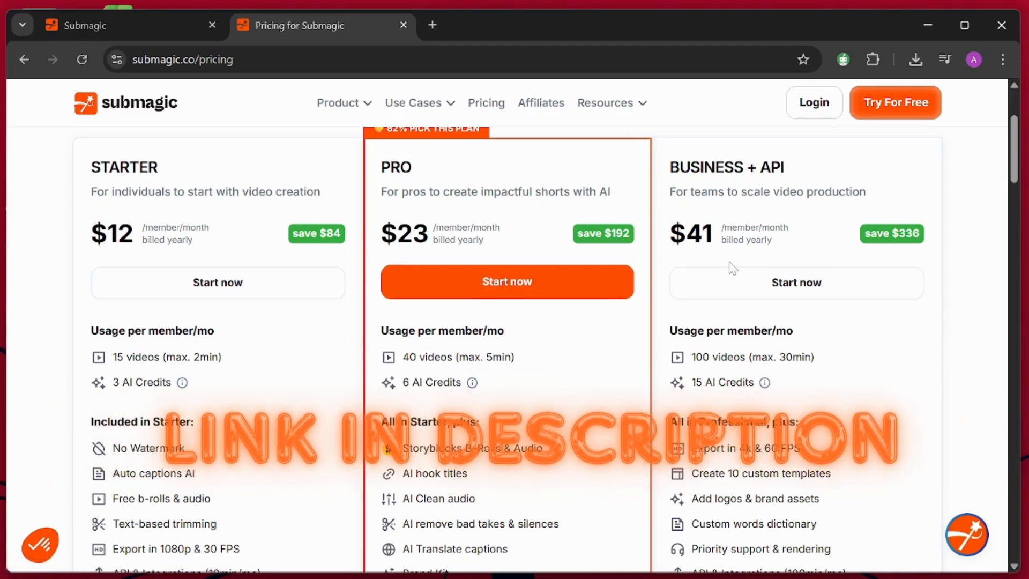
pyautogui.moveTo(1011, 154); pyautogui.dragTo(1012, 174)
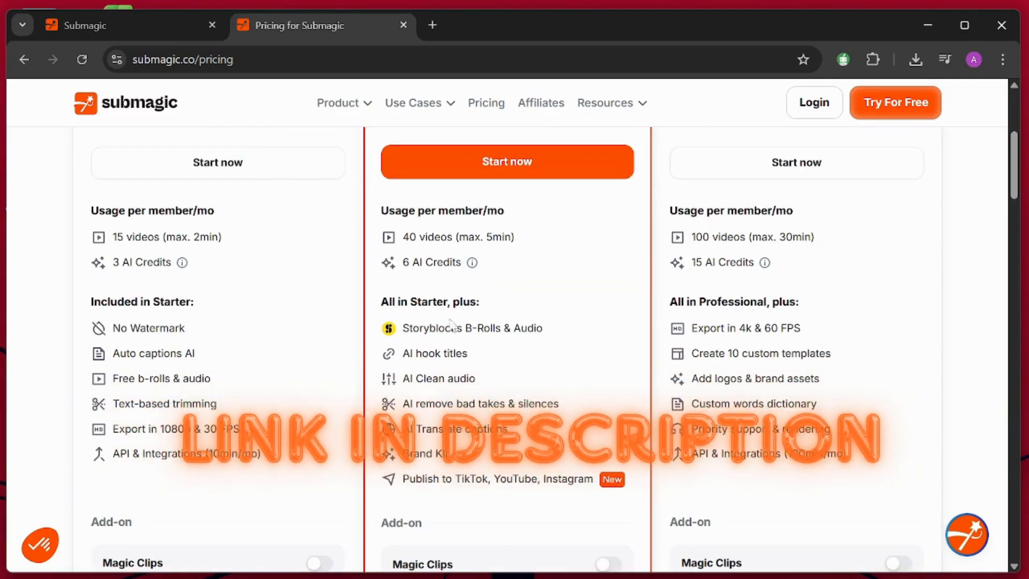